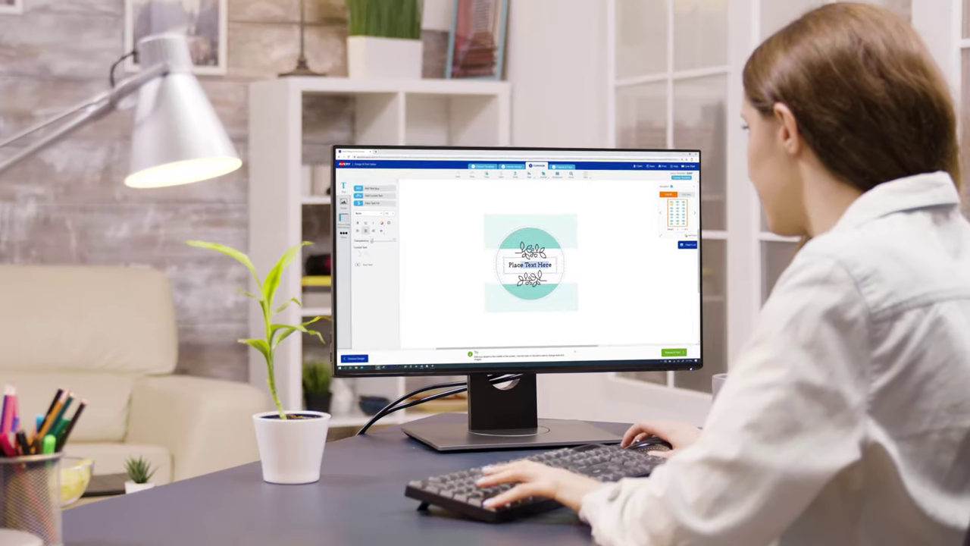
Type 'HAND SANITIZER' as the product name on the round label.
text(HA)
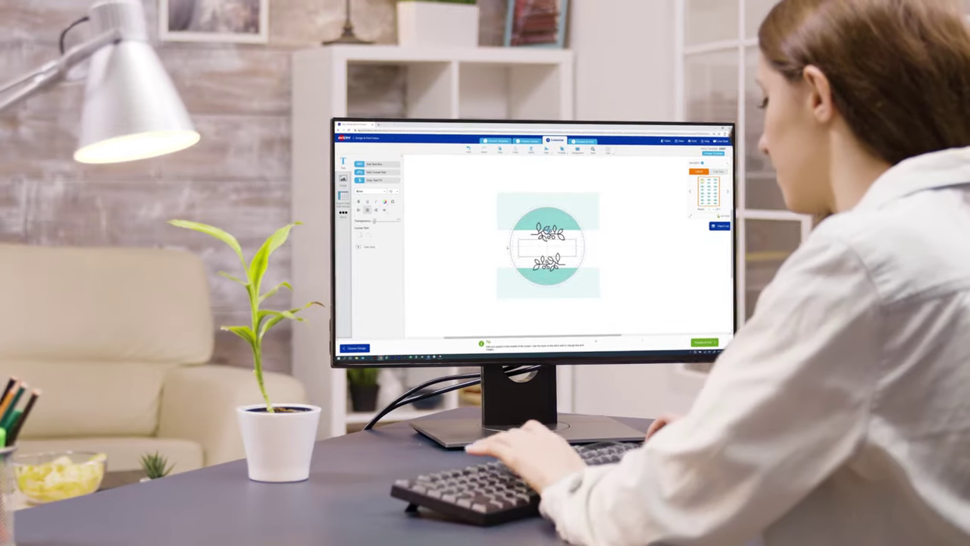
text(ND SANITIZ)
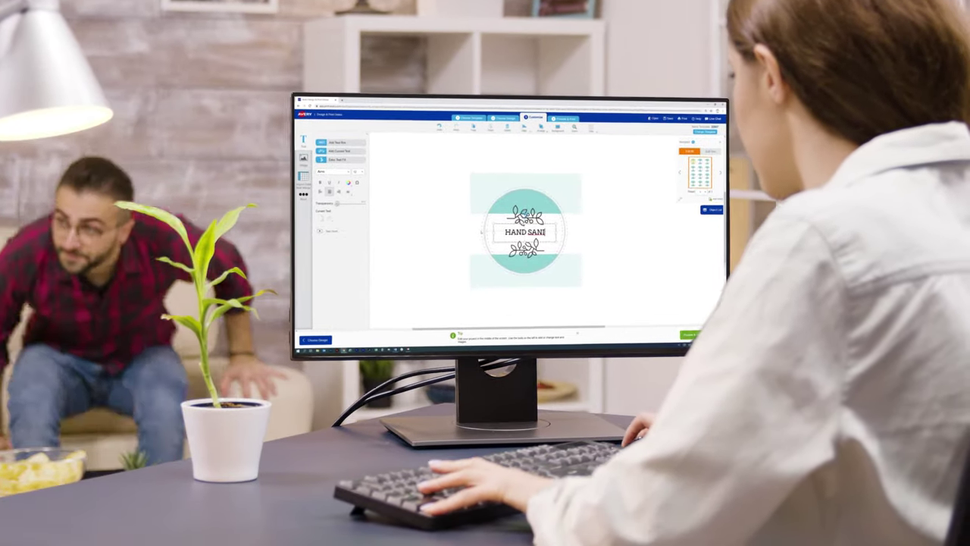
text(ER)
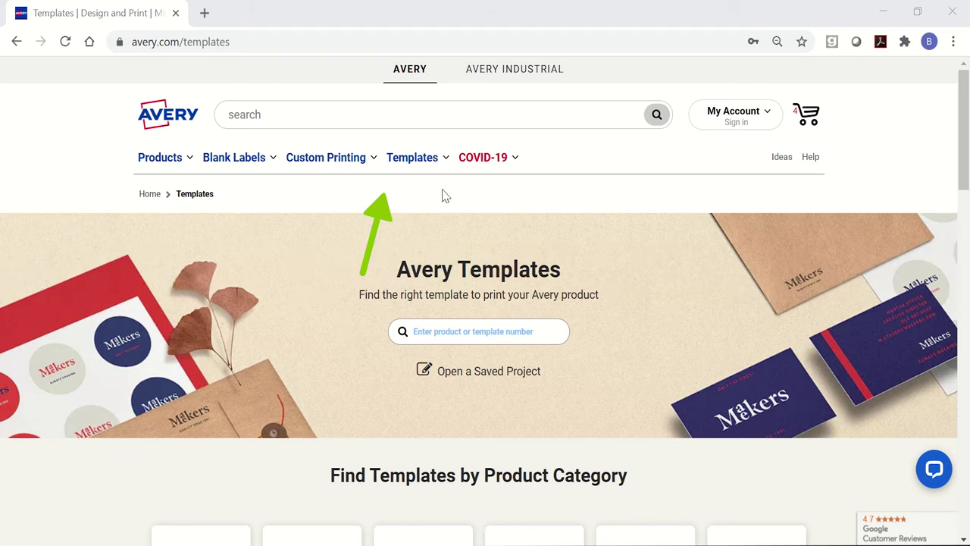
Search templates for 5163 and open the Avery 5163 shipping label template page.
click(413, 161)
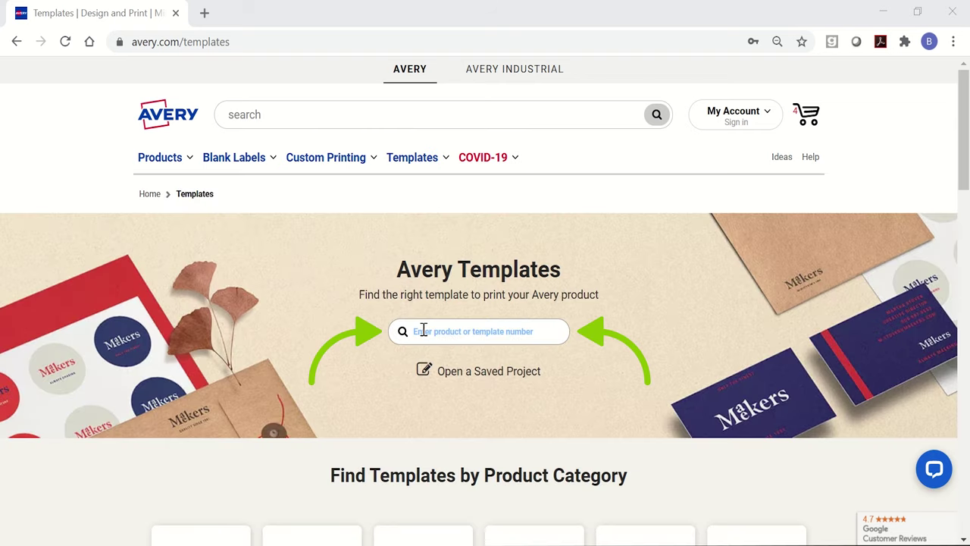
click(423, 331)
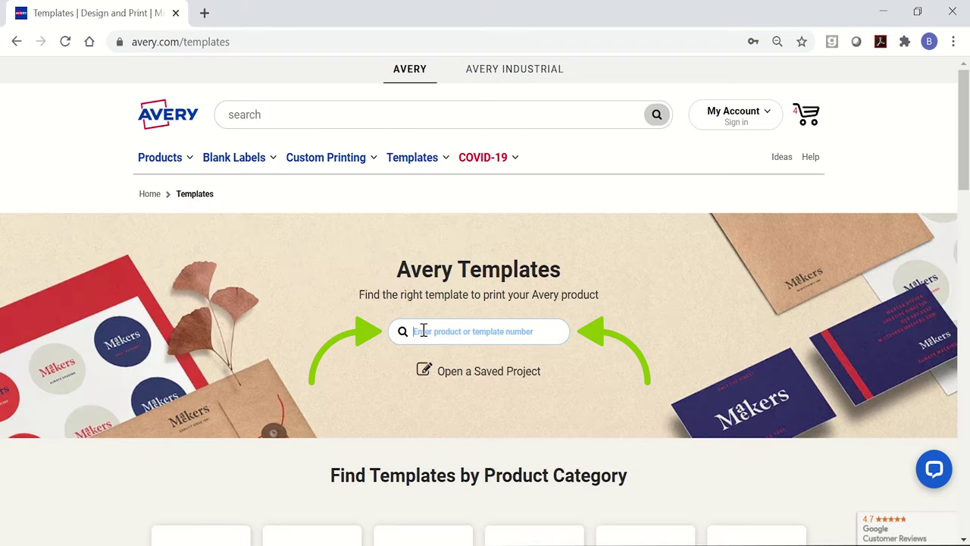
text(5163)
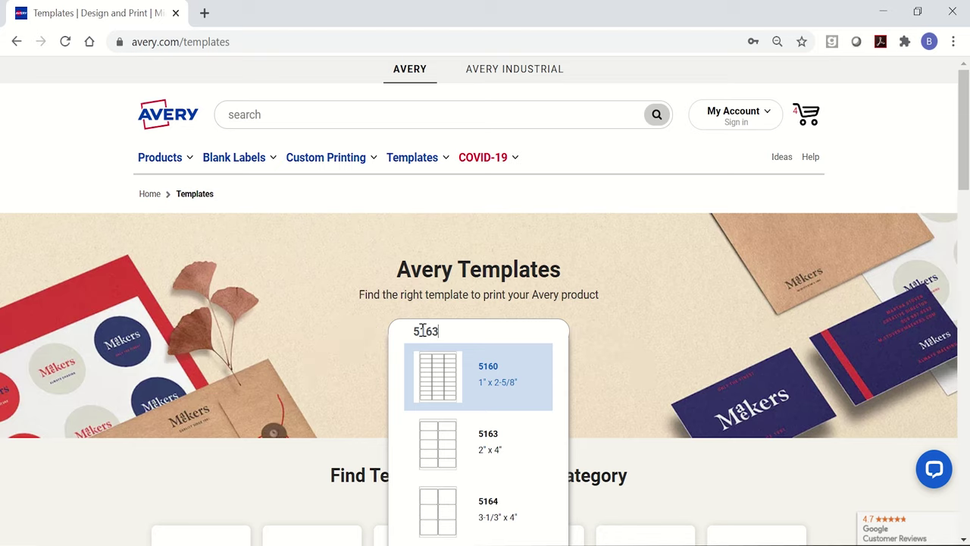
click(450, 385)
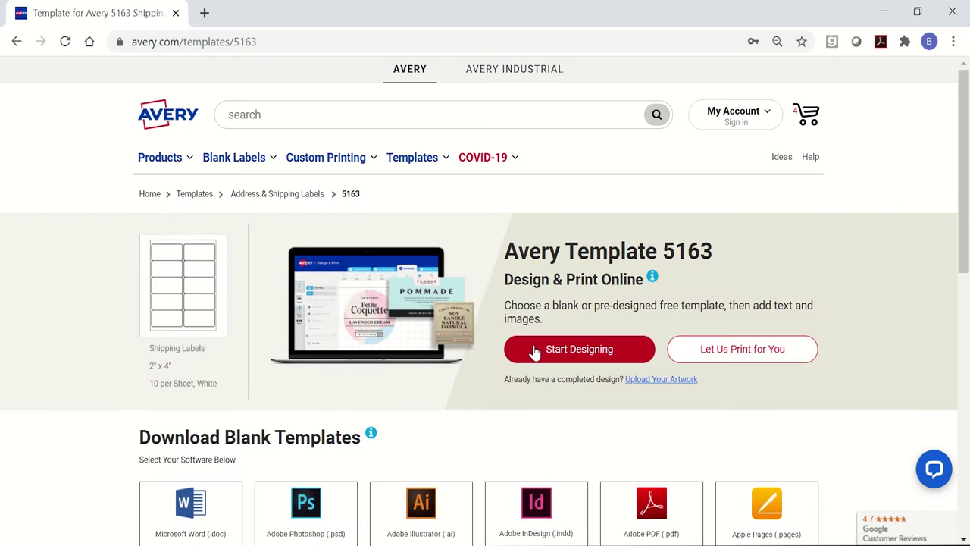
Start designing with template 5163 and sign in using the saved e-mail and account password.
click(535, 351)
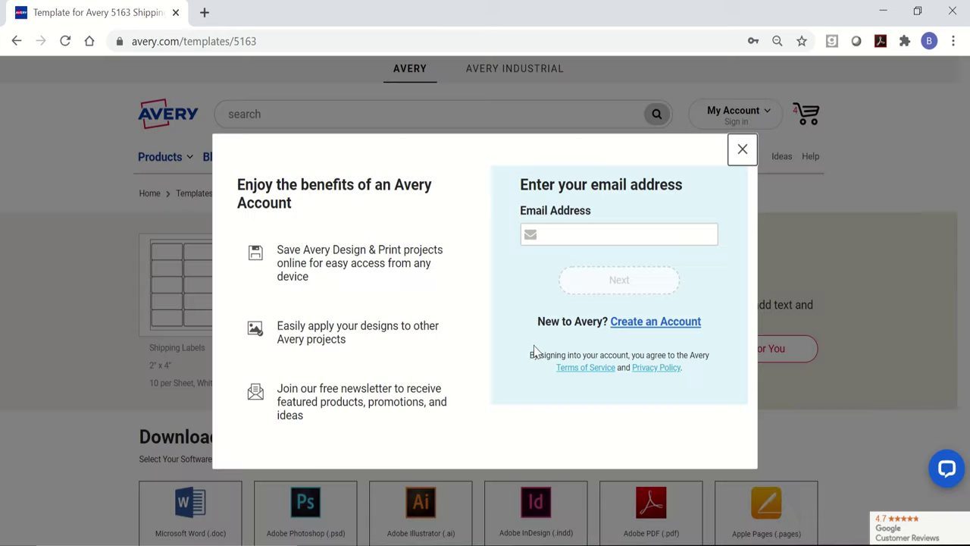
click(566, 240)
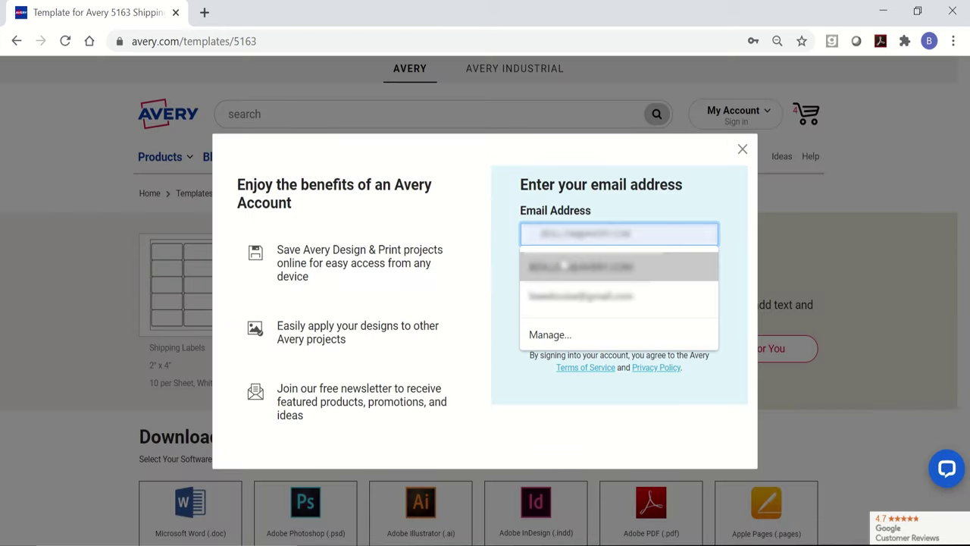
click(564, 265)
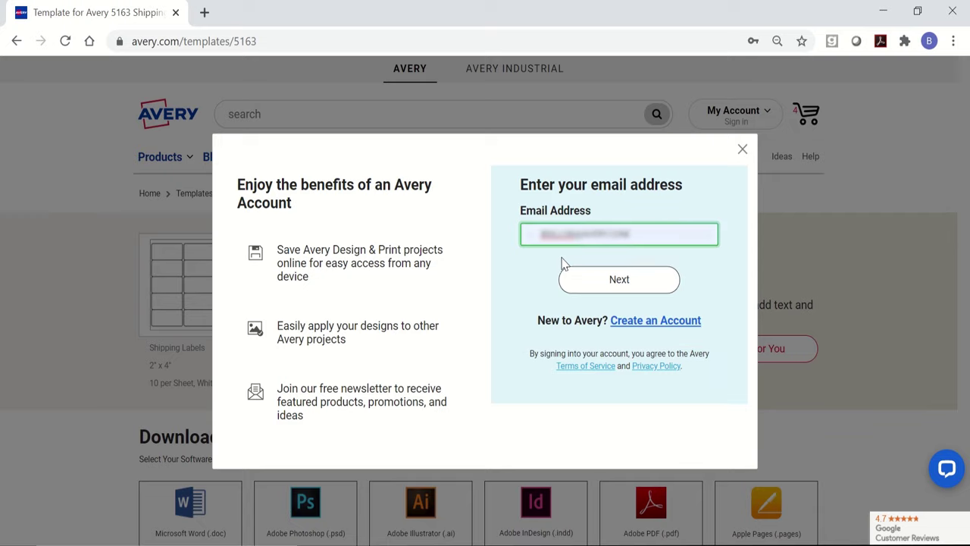
click(605, 282)
text(••••••••)
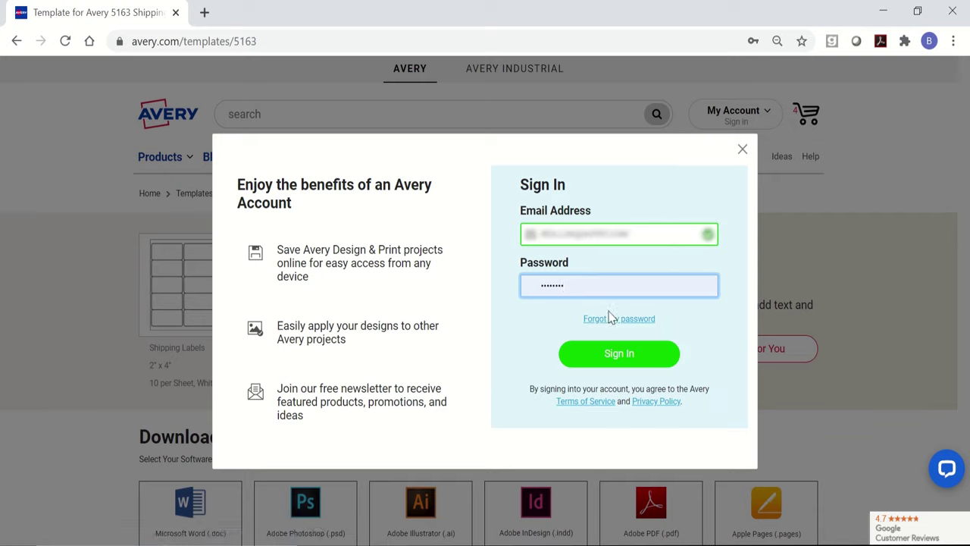
click(610, 358)
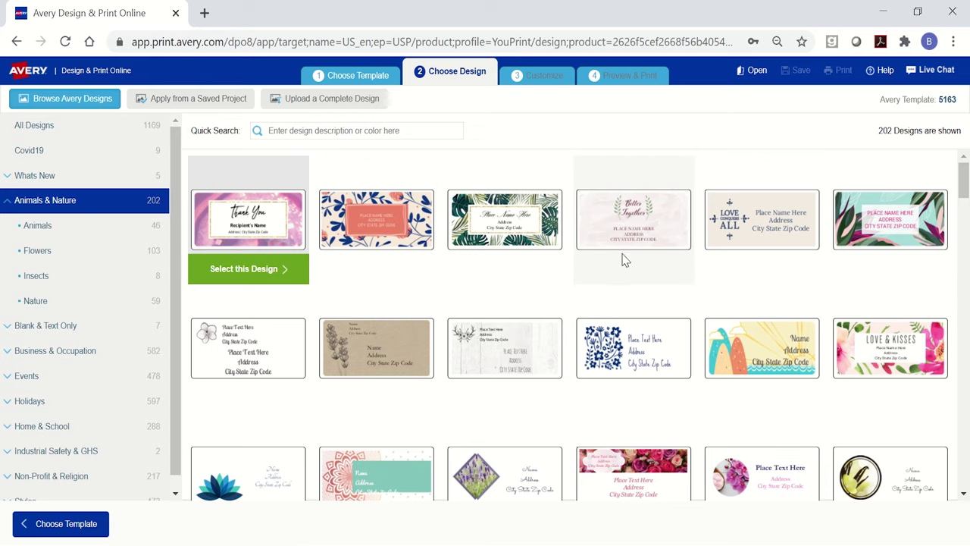
Choose the plain leaf-sketch address design from Animals & Nature and open it in Customize.
scroll(720, 274, down, 3)
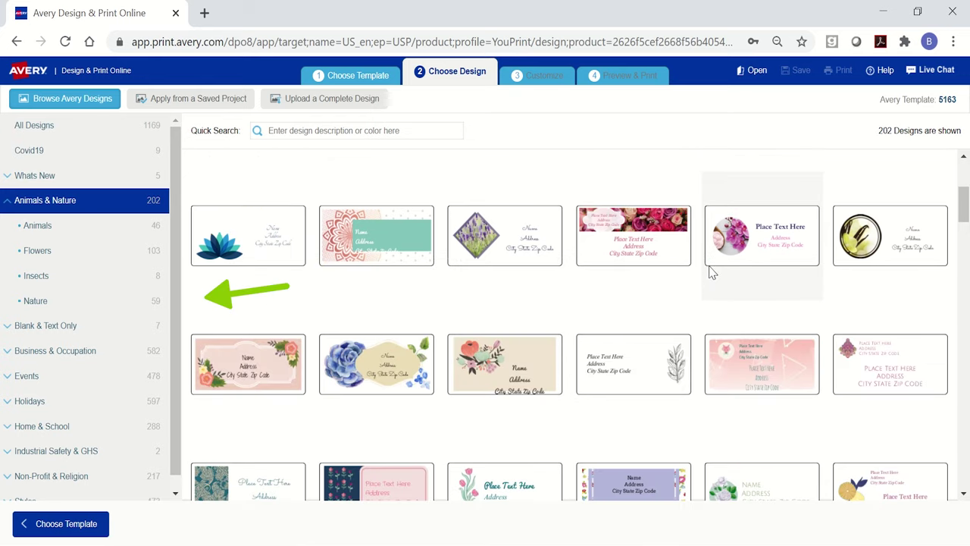
scroll(713, 273, down, 1)
click(667, 273)
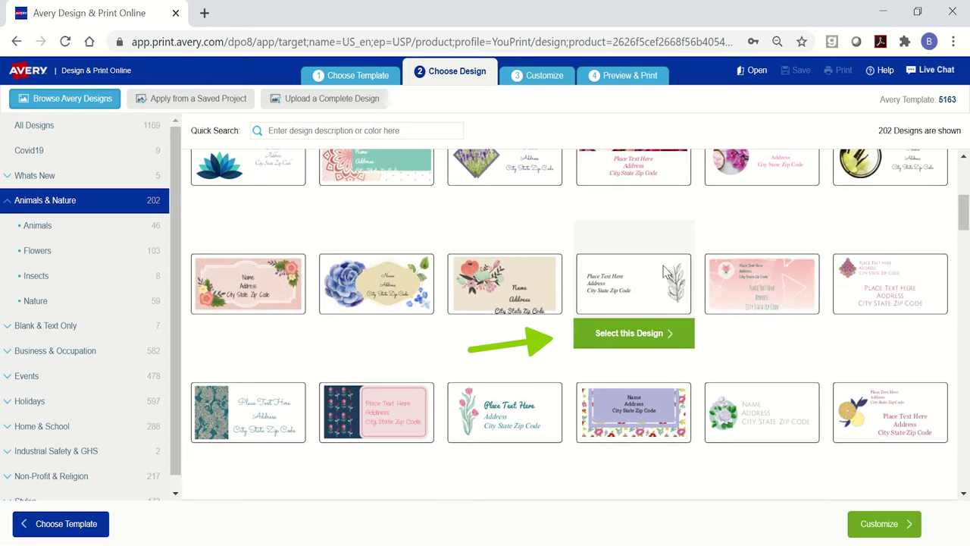
click(656, 335)
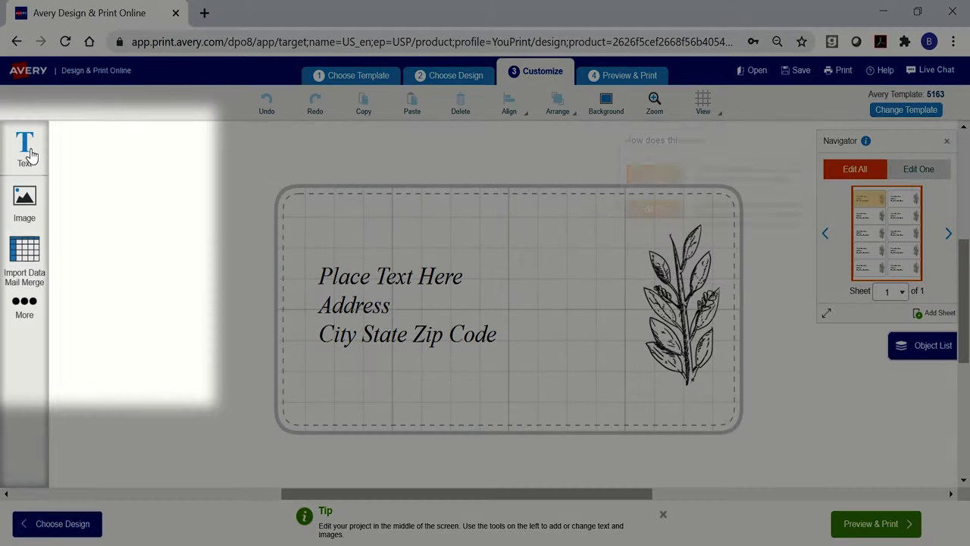
Look through the Text, Image and Import Data Mail Merge panels, then close the side panel.
click(28, 154)
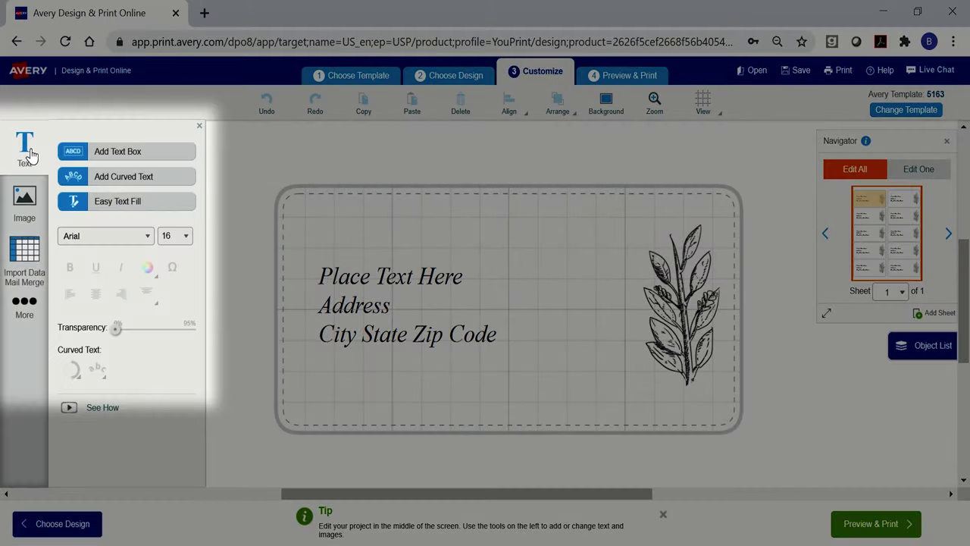
click(24, 197)
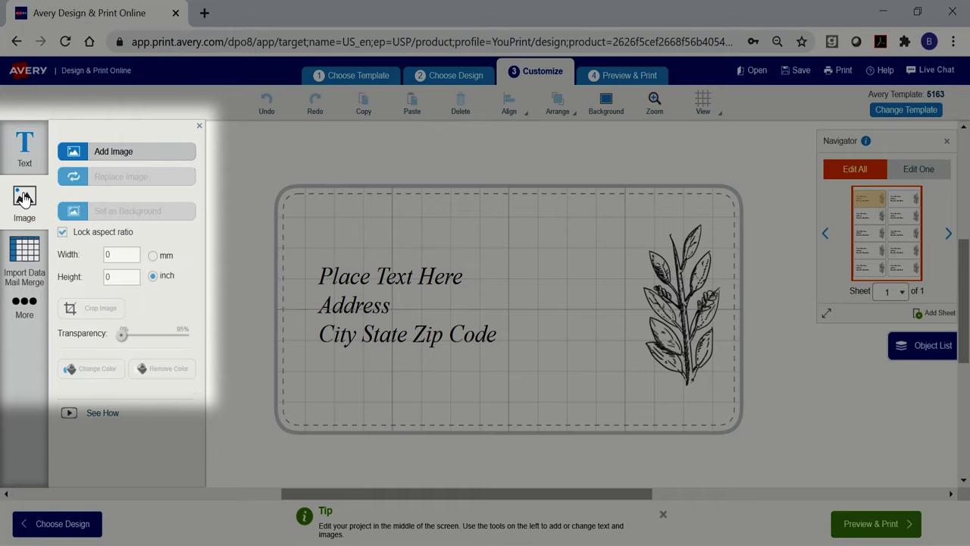
click(23, 256)
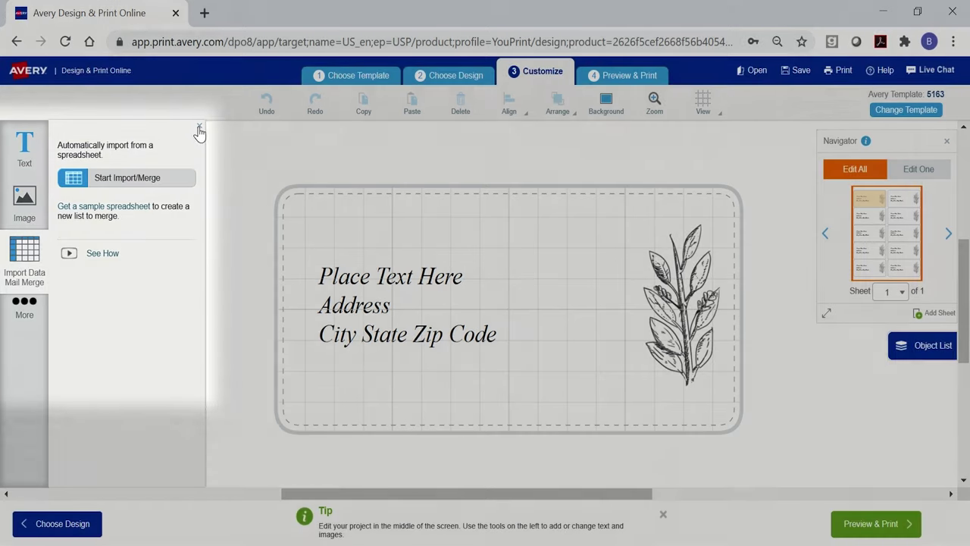
click(200, 129)
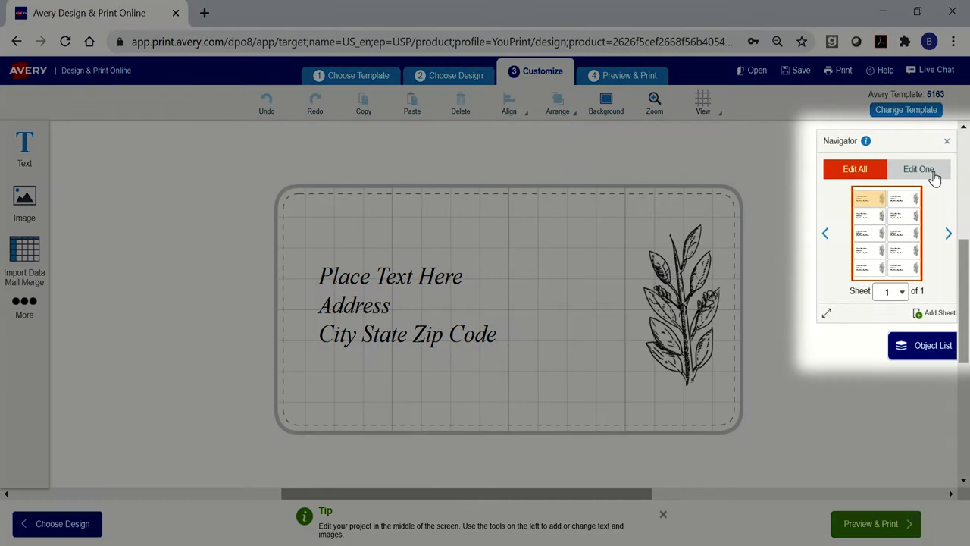
click(934, 174)
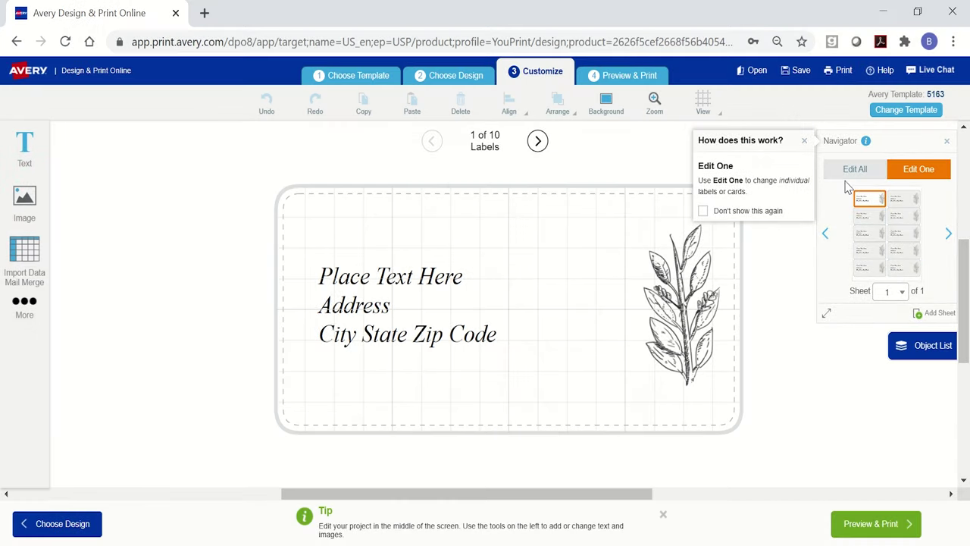
click(849, 174)
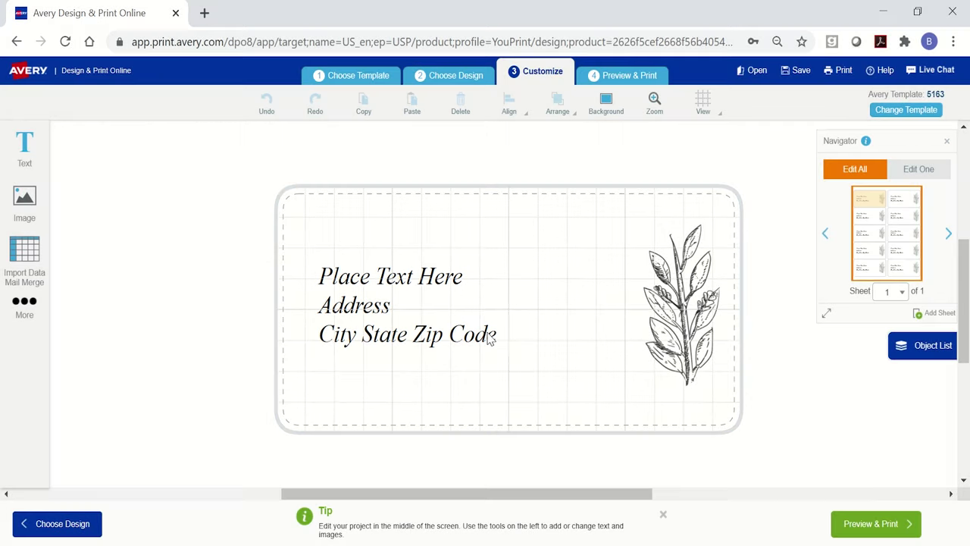
Replace the placeholder lines with the recipient's name, street address and city/state/ZIP, then select them.
click(490, 339)
drag(510, 340, 310, 264)
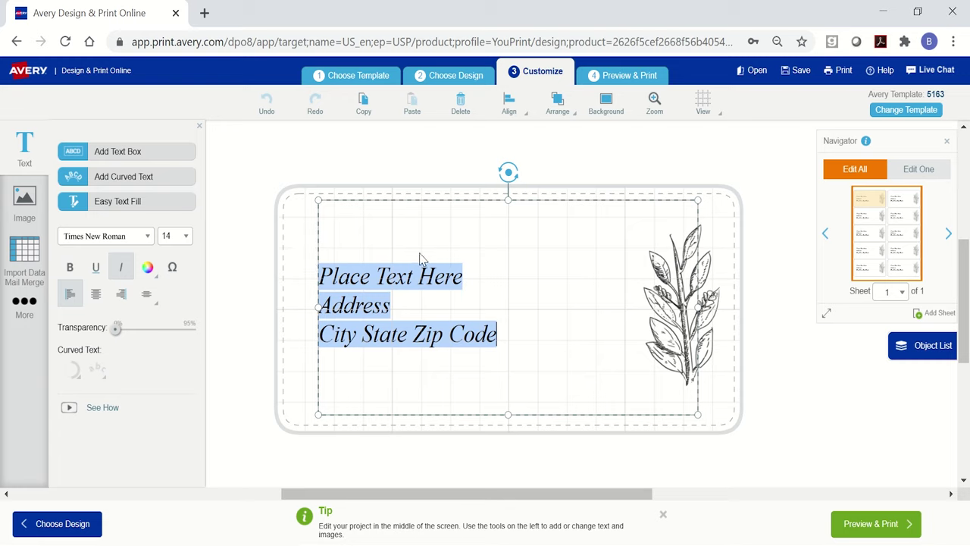
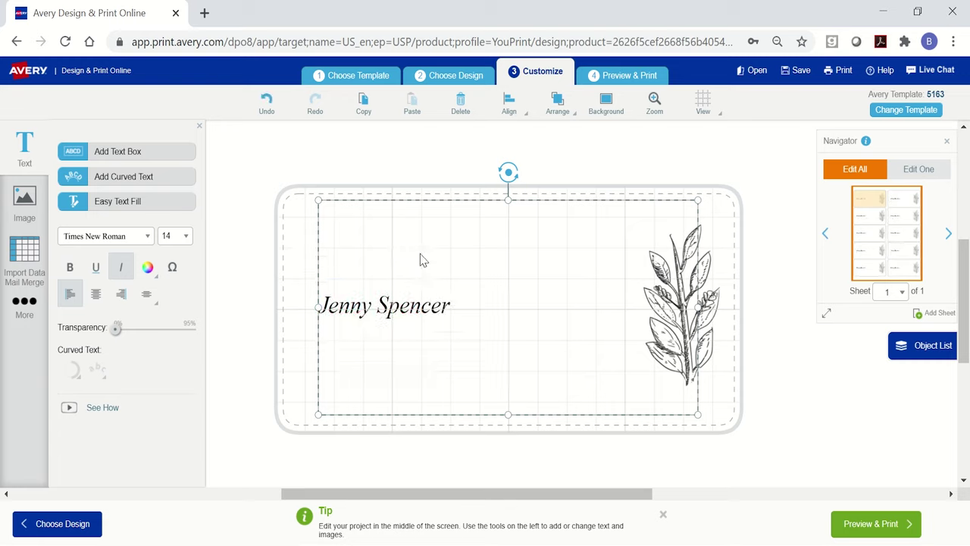
key(Return)
key(Return)
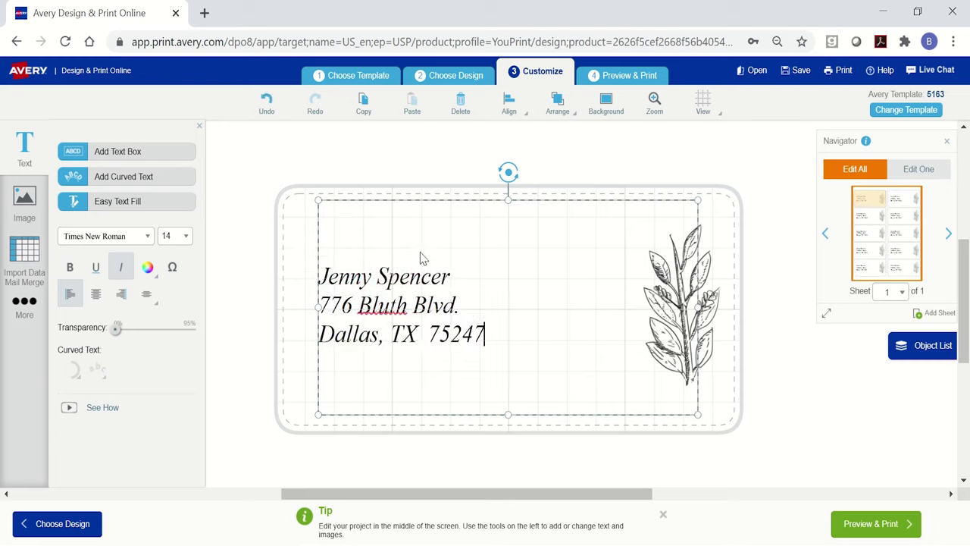
drag(497, 338, 311, 261)
Set the address text to the Graphik font at size 16.
click(148, 237)
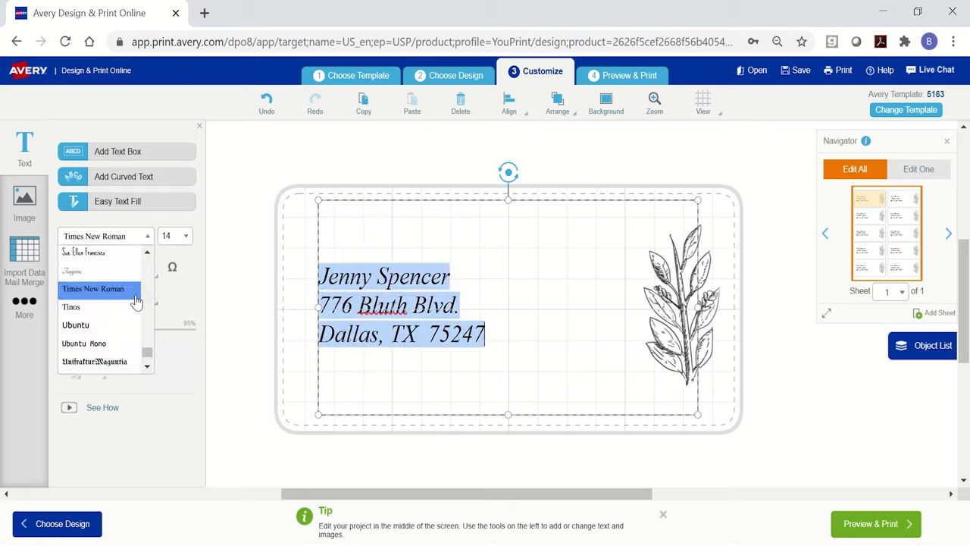
drag(145, 353, 145, 303)
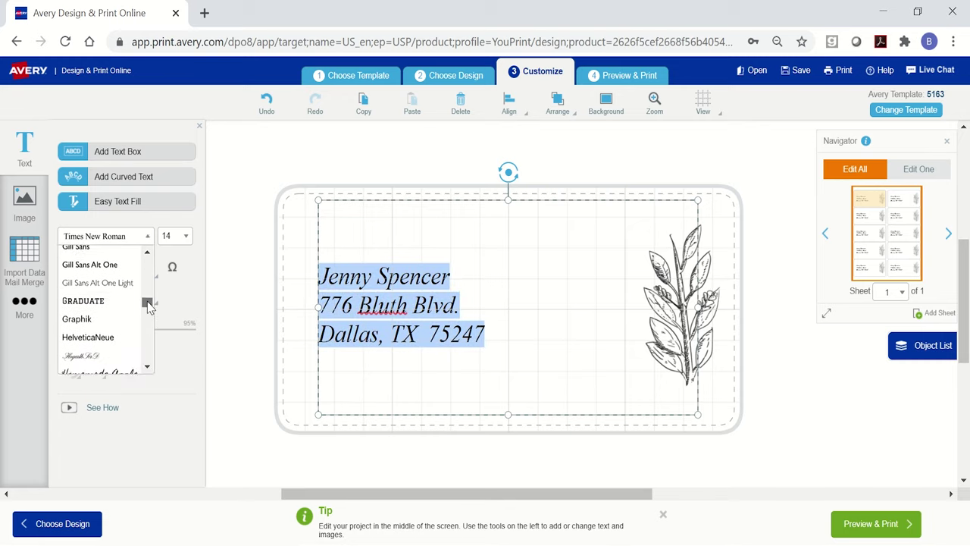
click(91, 320)
click(186, 236)
scroll(181, 356, down, 2)
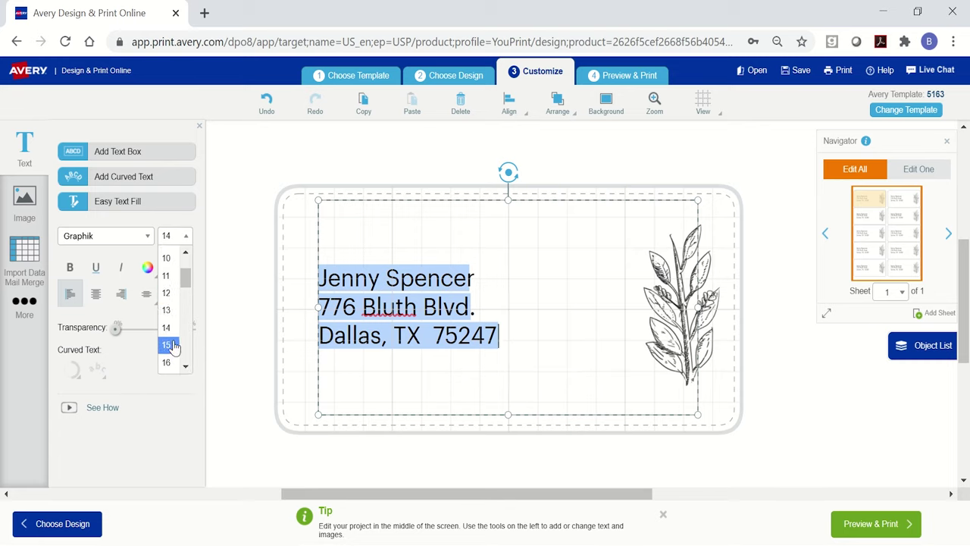
click(168, 343)
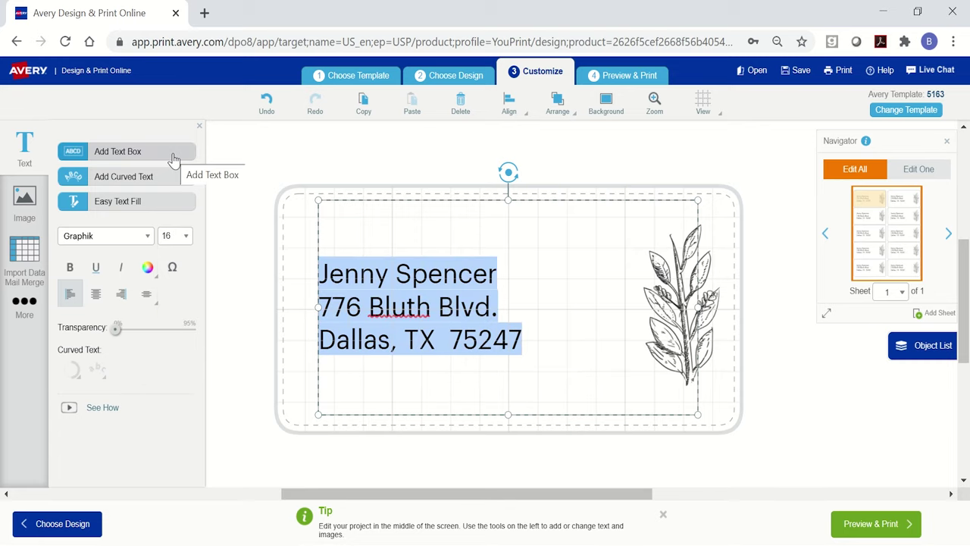
Delete the leaf illustration from the label.
click(300, 241)
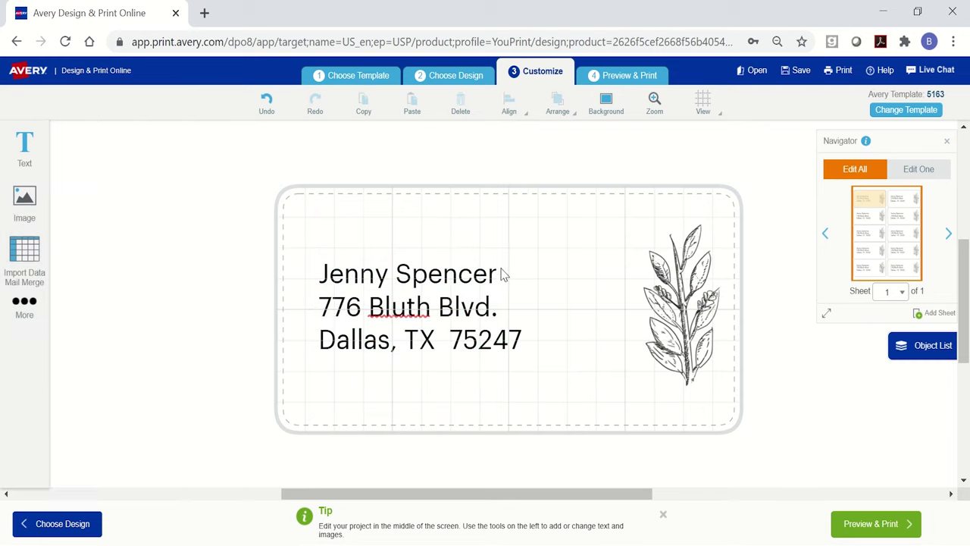
click(670, 305)
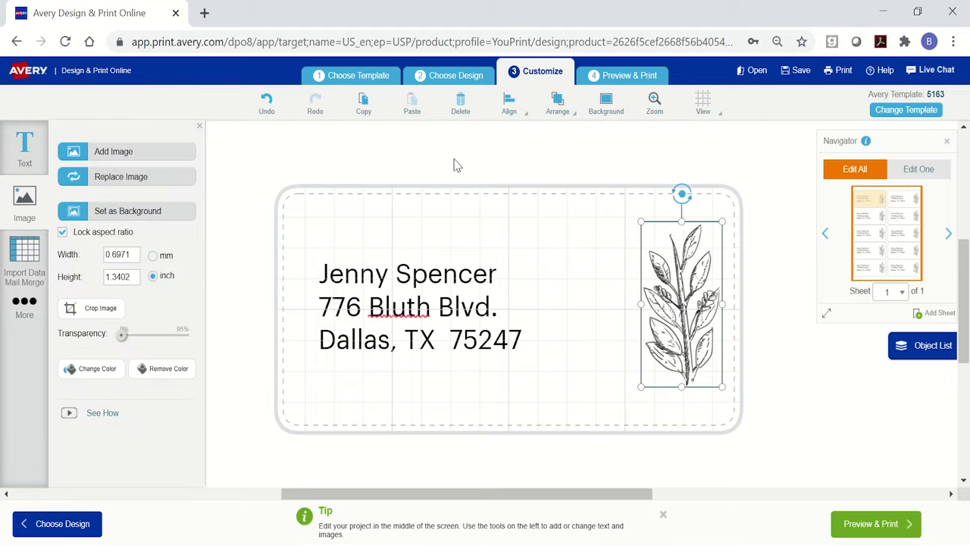
click(461, 106)
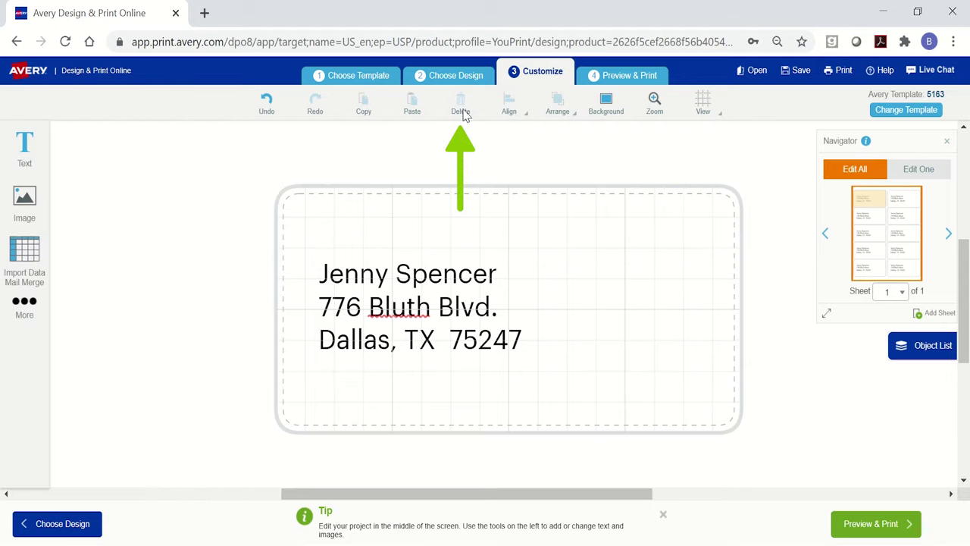
Add the floral bouquet from Avery's Flowers and Plants gallery and move it to the label's right side.
click(25, 199)
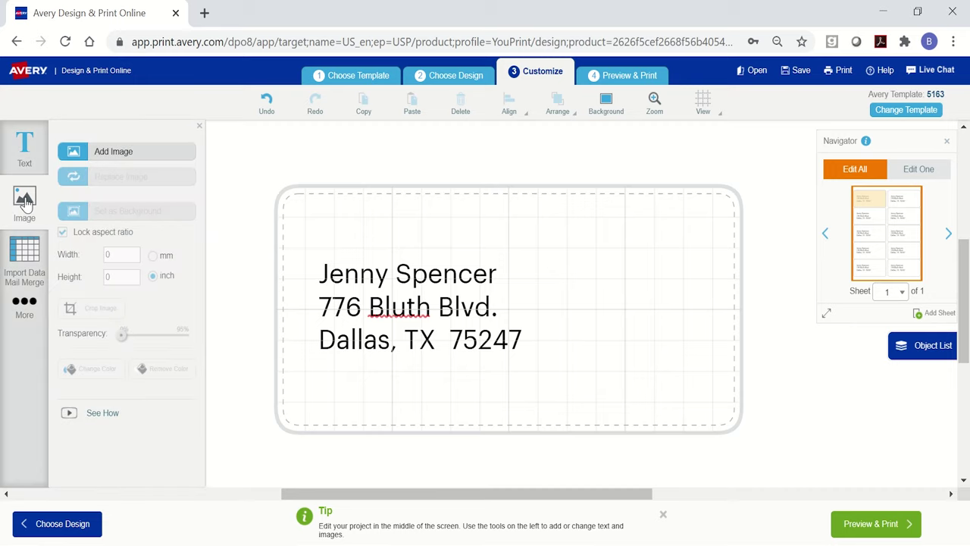
click(115, 152)
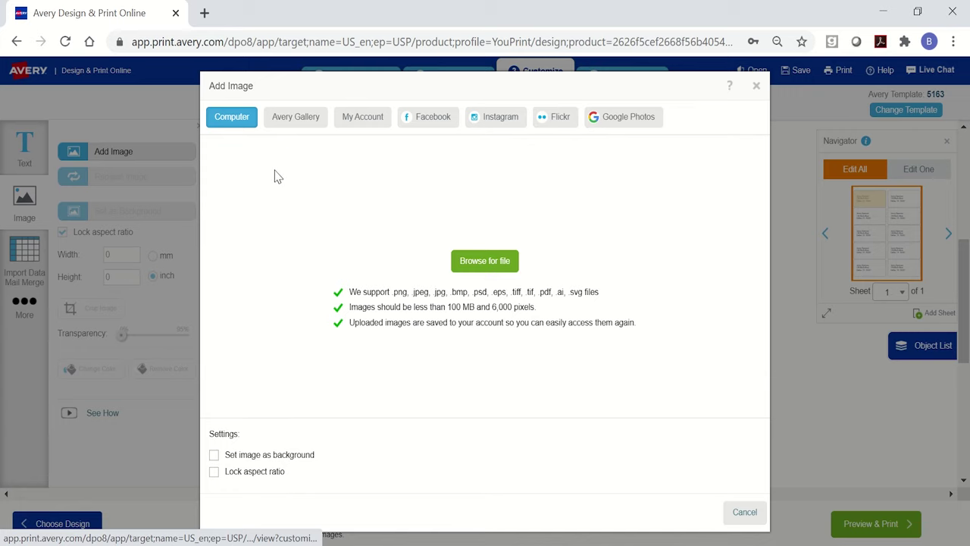
click(287, 124)
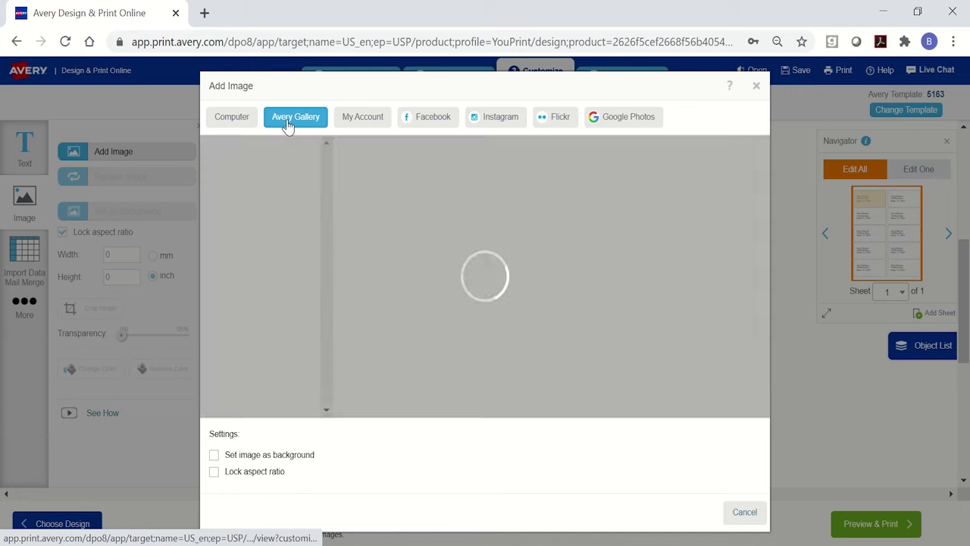
drag(332, 171, 326, 214)
click(296, 228)
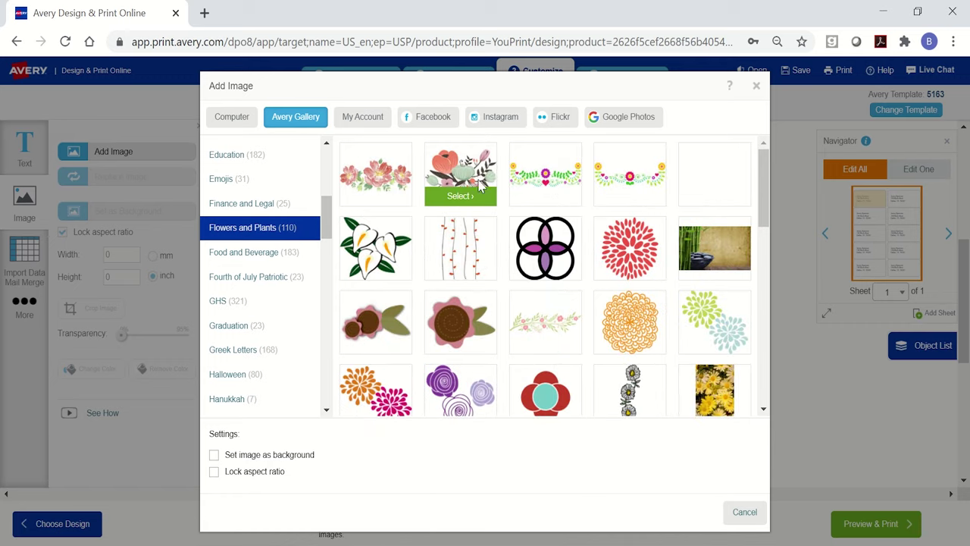
click(479, 182)
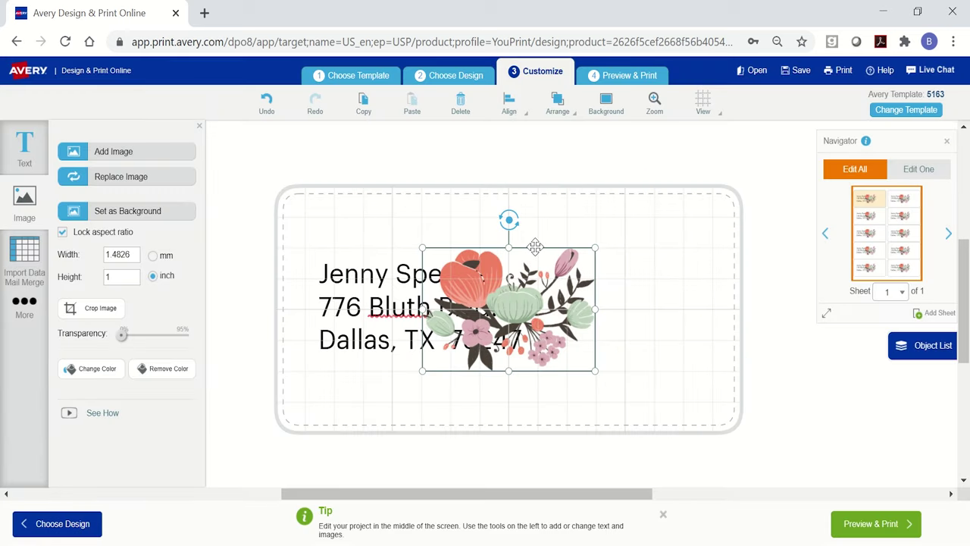
drag(535, 249, 665, 252)
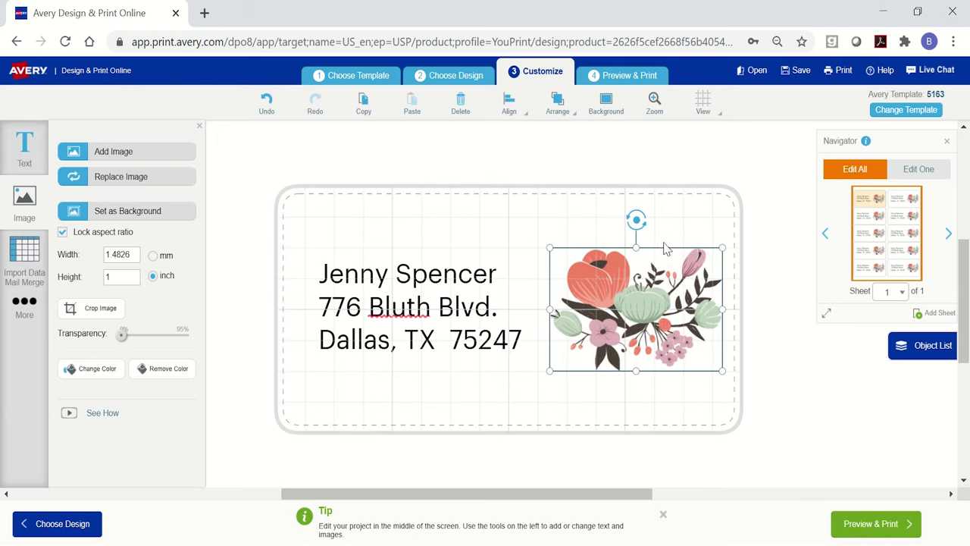
click(942, 174)
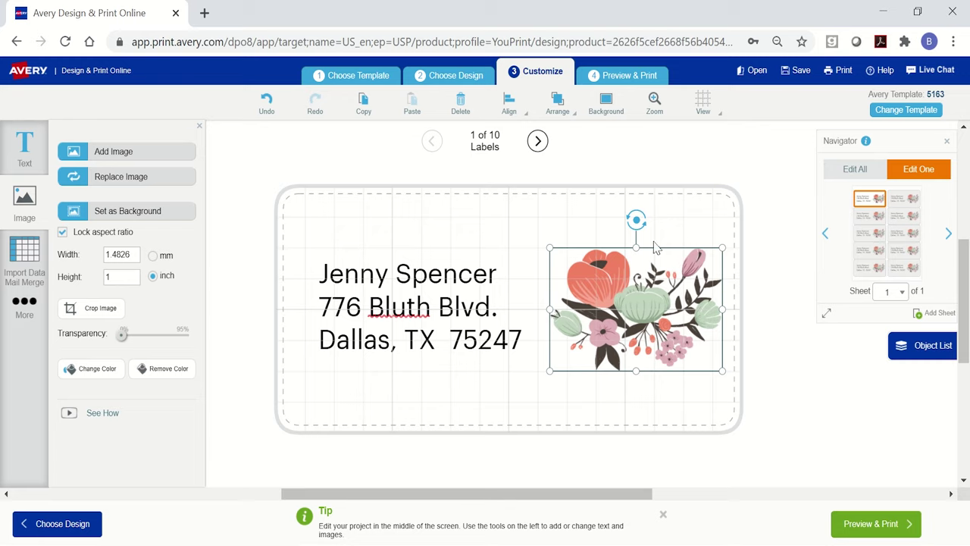
Step forward through the label copies to label 4 of 10.
click(538, 142)
click(538, 141)
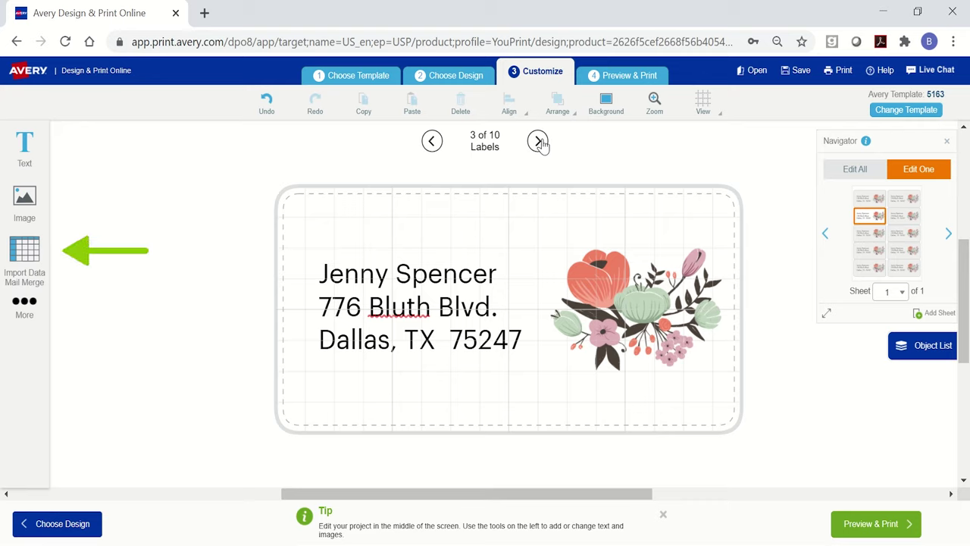
click(538, 142)
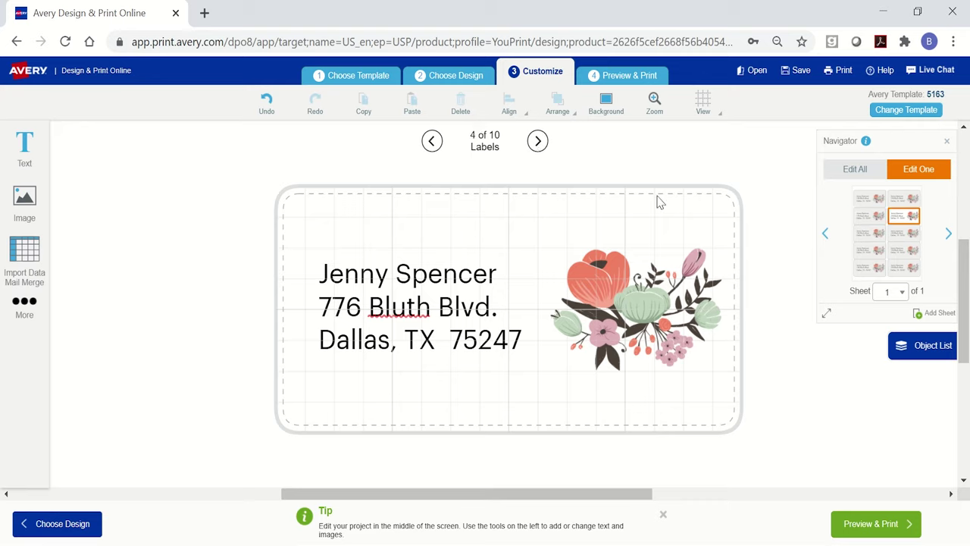
Preview the full 10-label sheet and choose Print it Yourself to request a PDF.
click(878, 527)
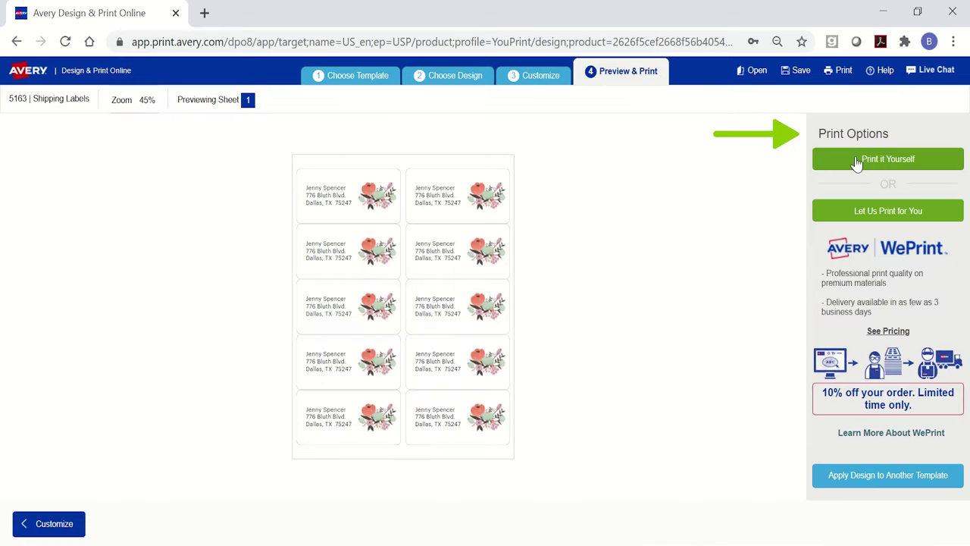
click(856, 163)
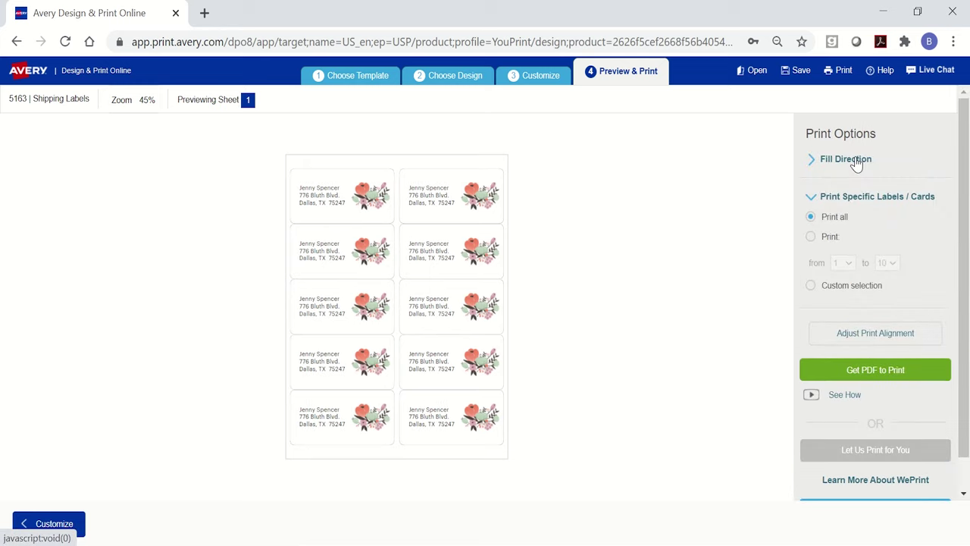
click(870, 377)
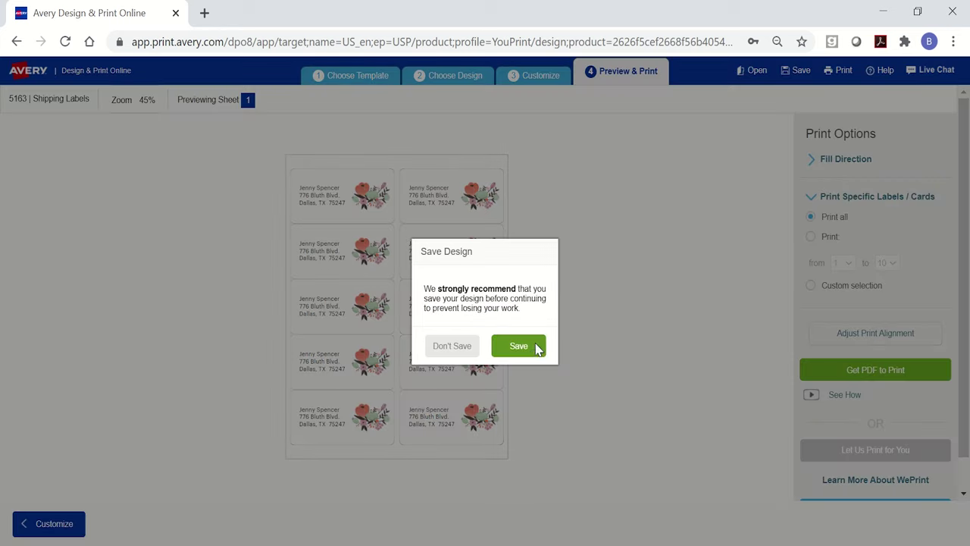
Save the design to the online account as 'Avery-10sheet-5163' before generating the print PDF.
click(536, 347)
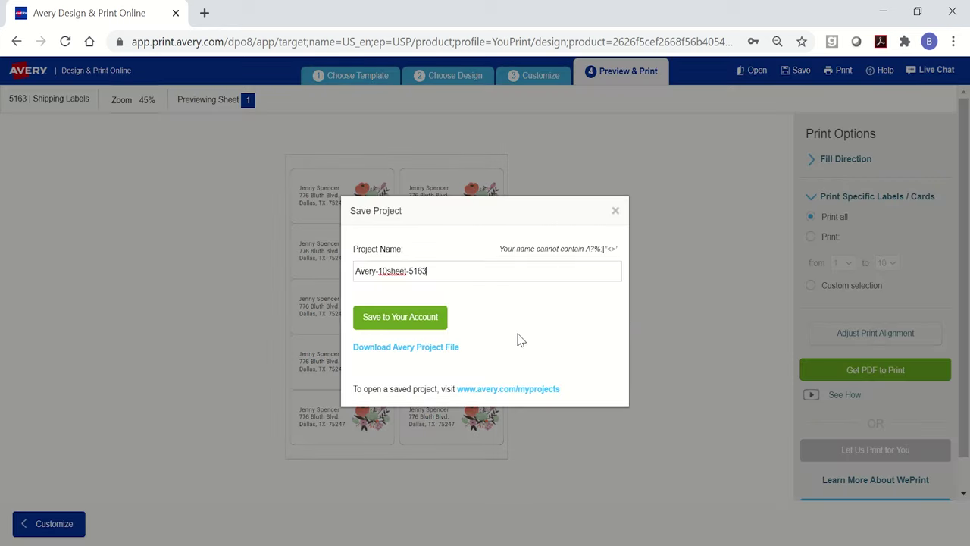
click(409, 321)
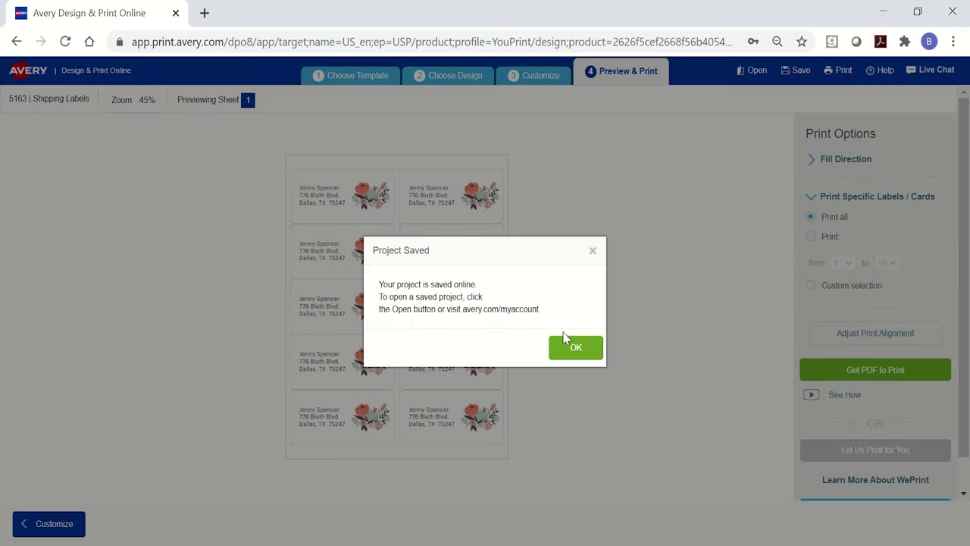
click(584, 348)
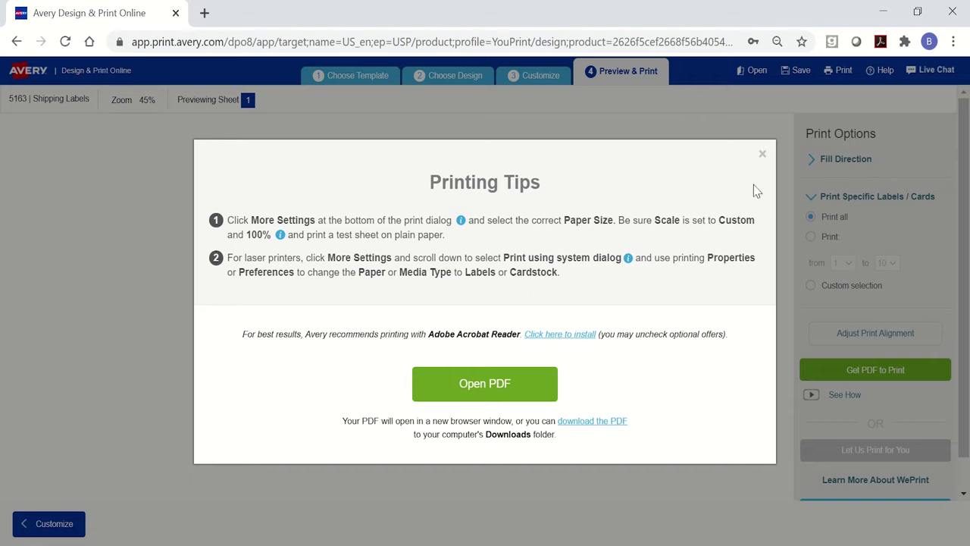
Close the Printing Tips window and show the Help topics menu.
click(763, 154)
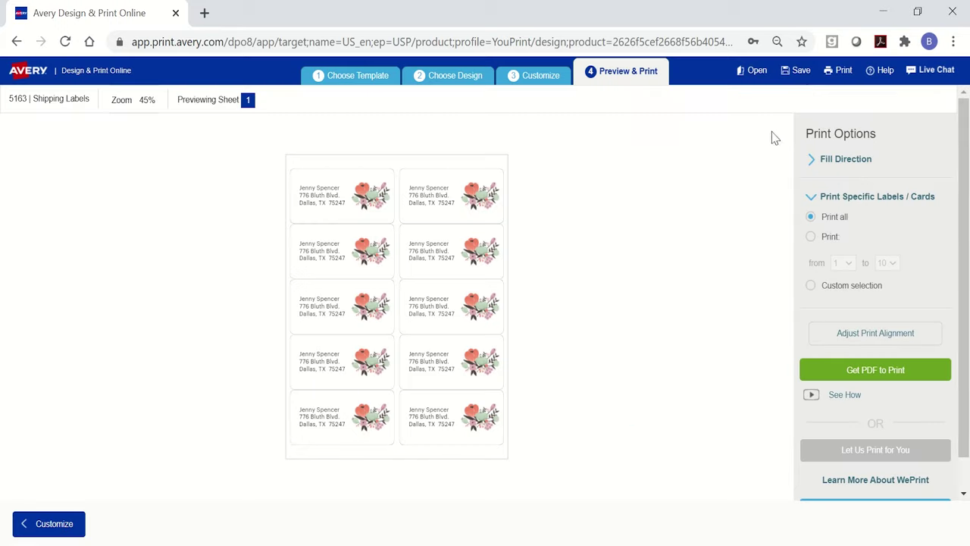
click(882, 70)
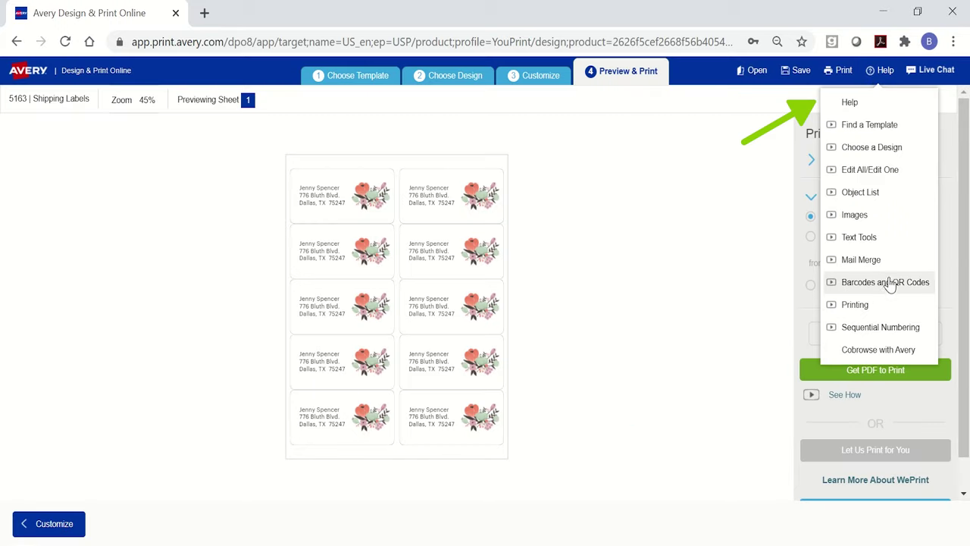